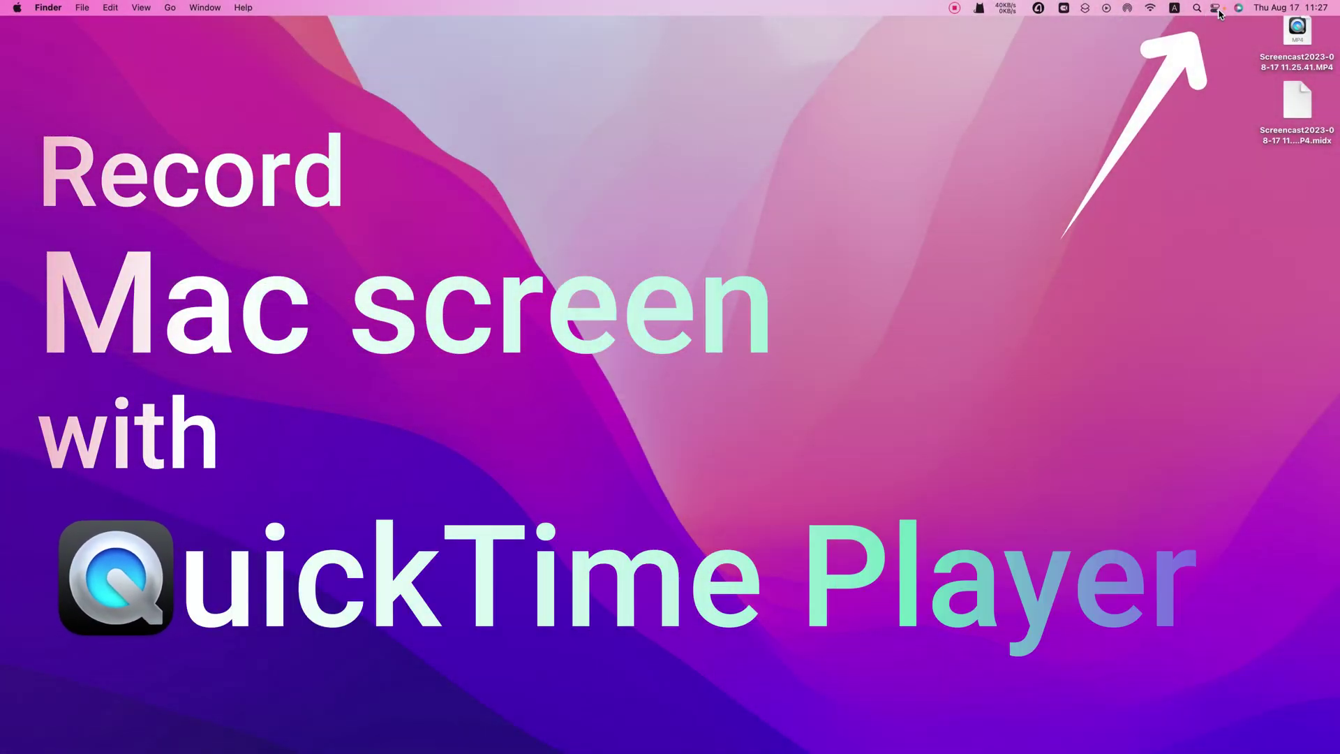
Launch QuickTime Player from Spotlight and start a New Screen Recording from the File menu.
click(1197, 7)
text(quick)
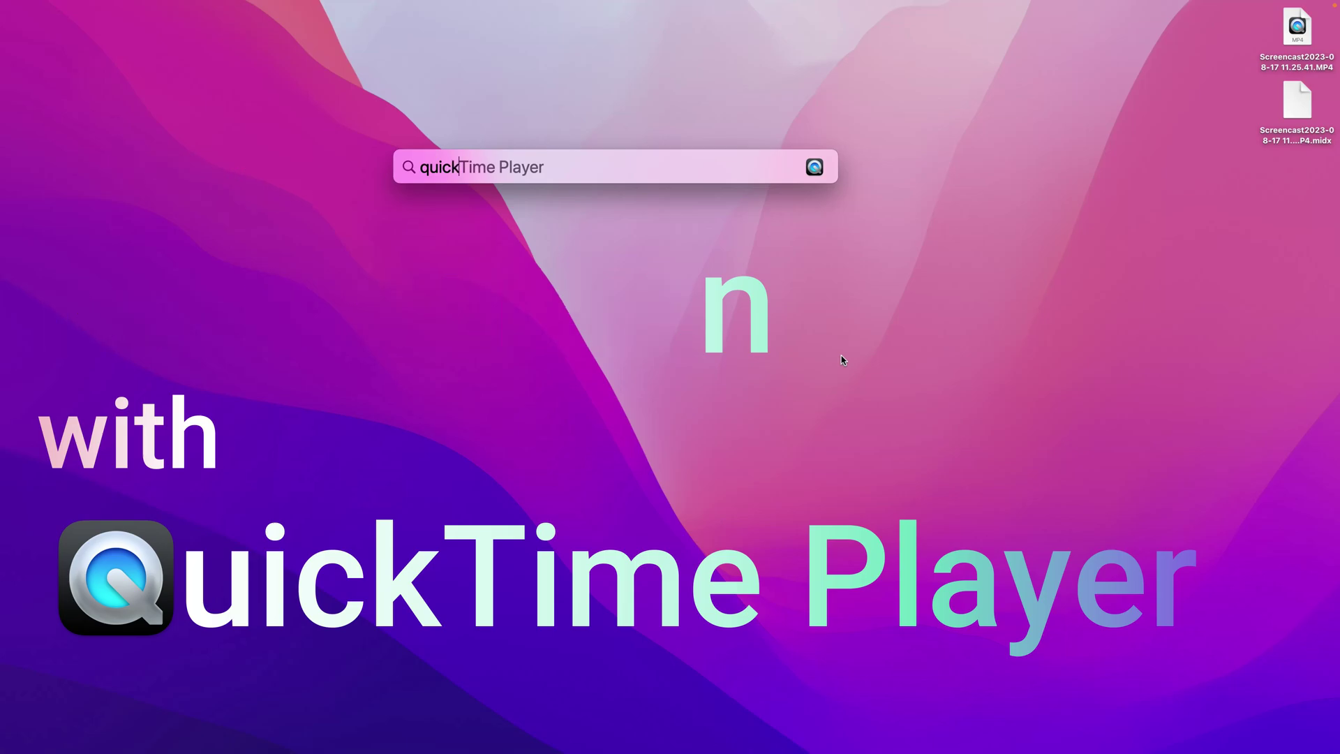
key(Return)
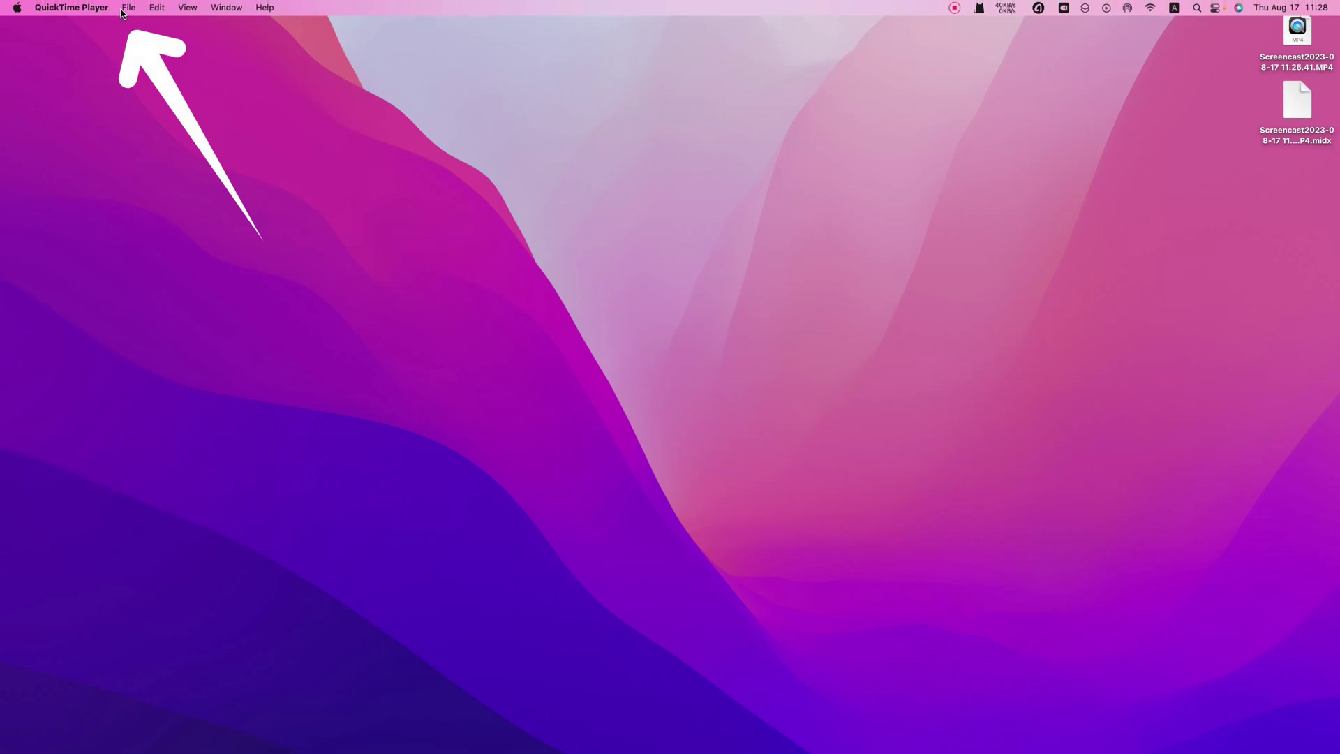
click(123, 10)
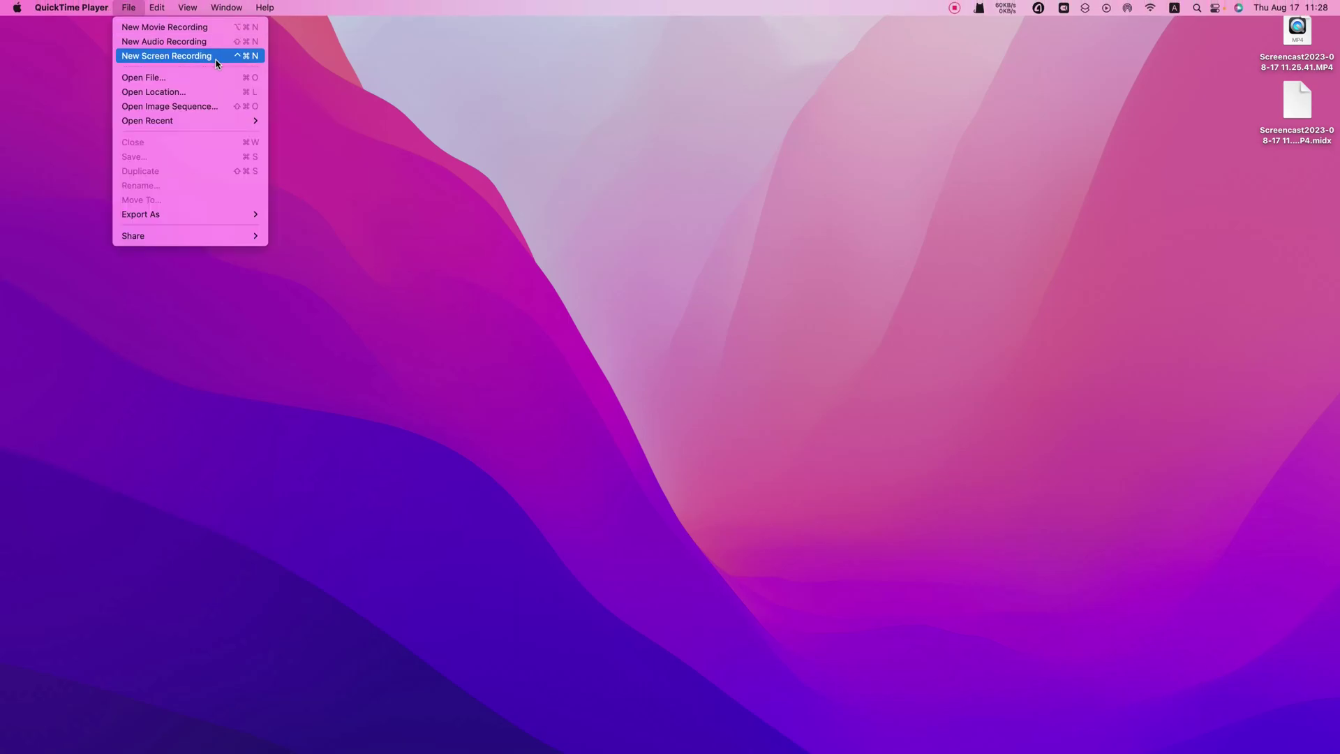
click(216, 63)
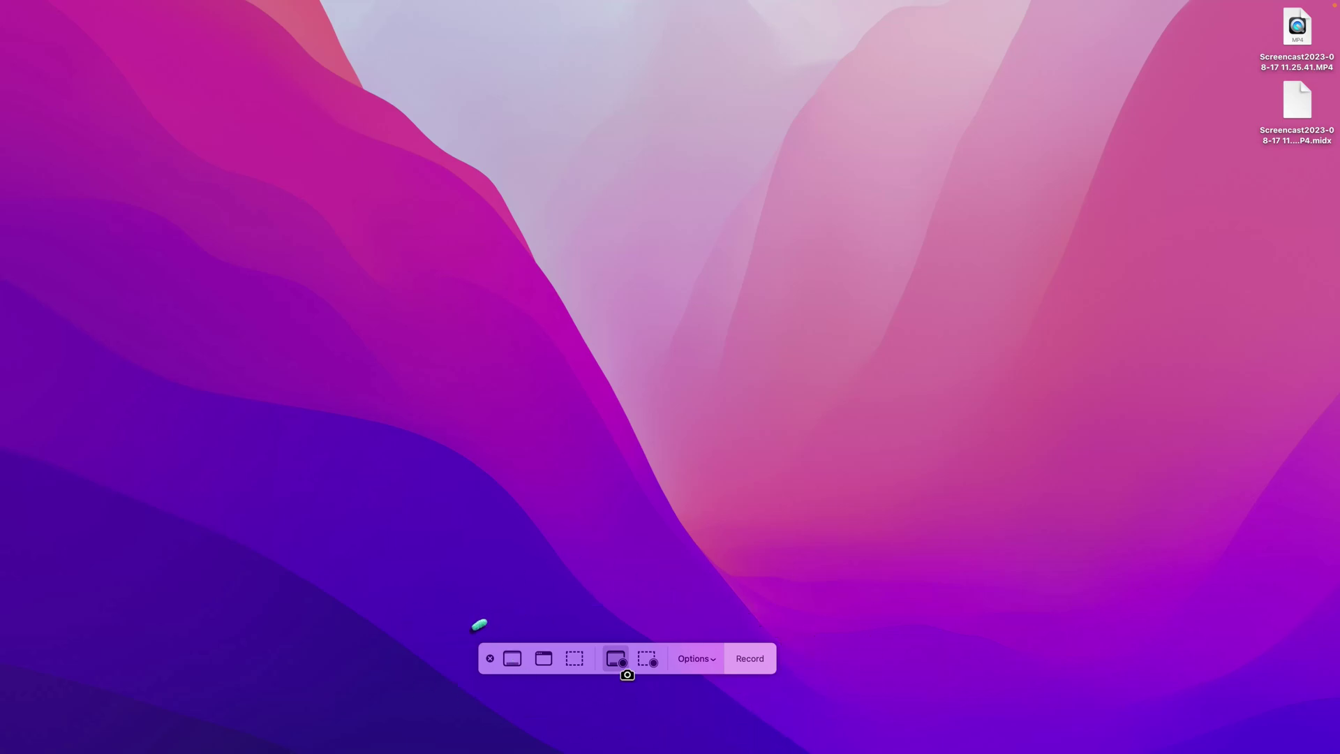
Record a resized selected portion of the screen, then stop the recording from the menu bar.
click(642, 663)
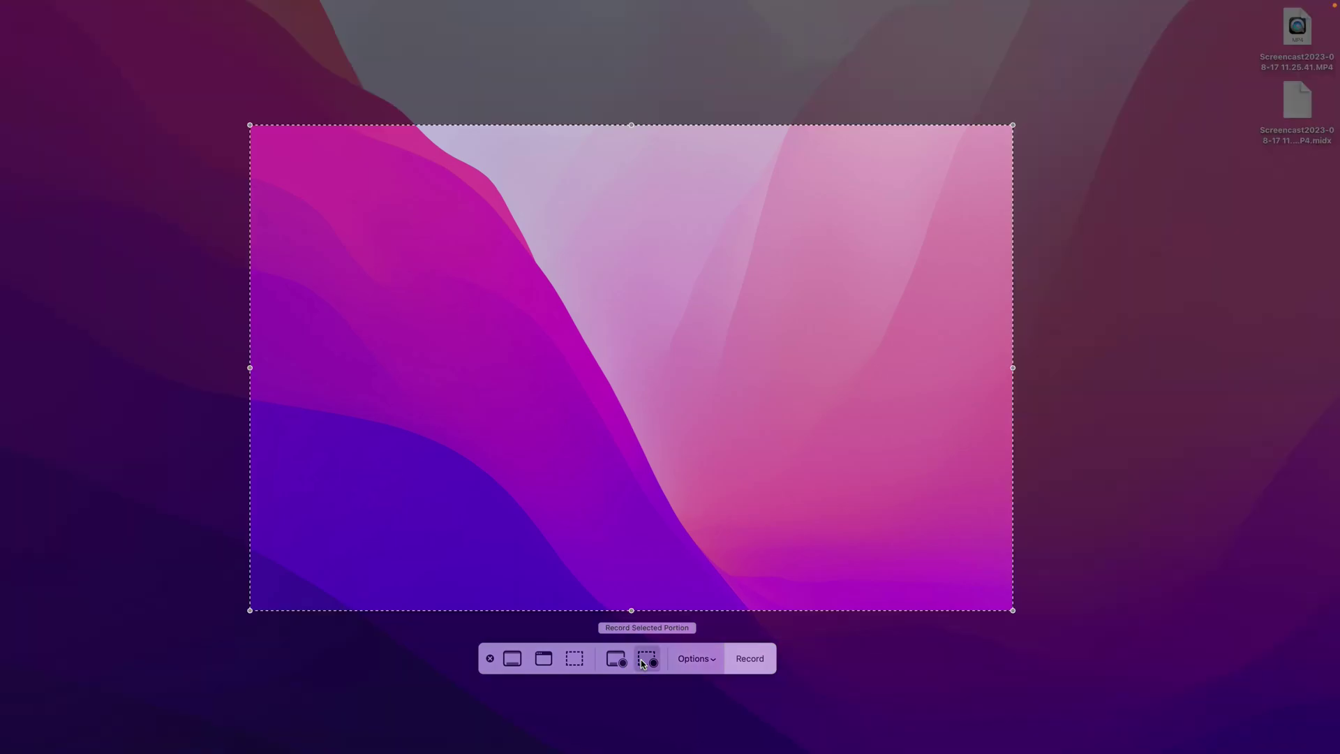
mouse_move(249, 611)
mouse_down()
mouse_move(604, 478)
mouse_move(266, 646)
mouse_move(245, 596)
mouse_move(277, 591)
mouse_up()
key(Return)
click(931, 7)
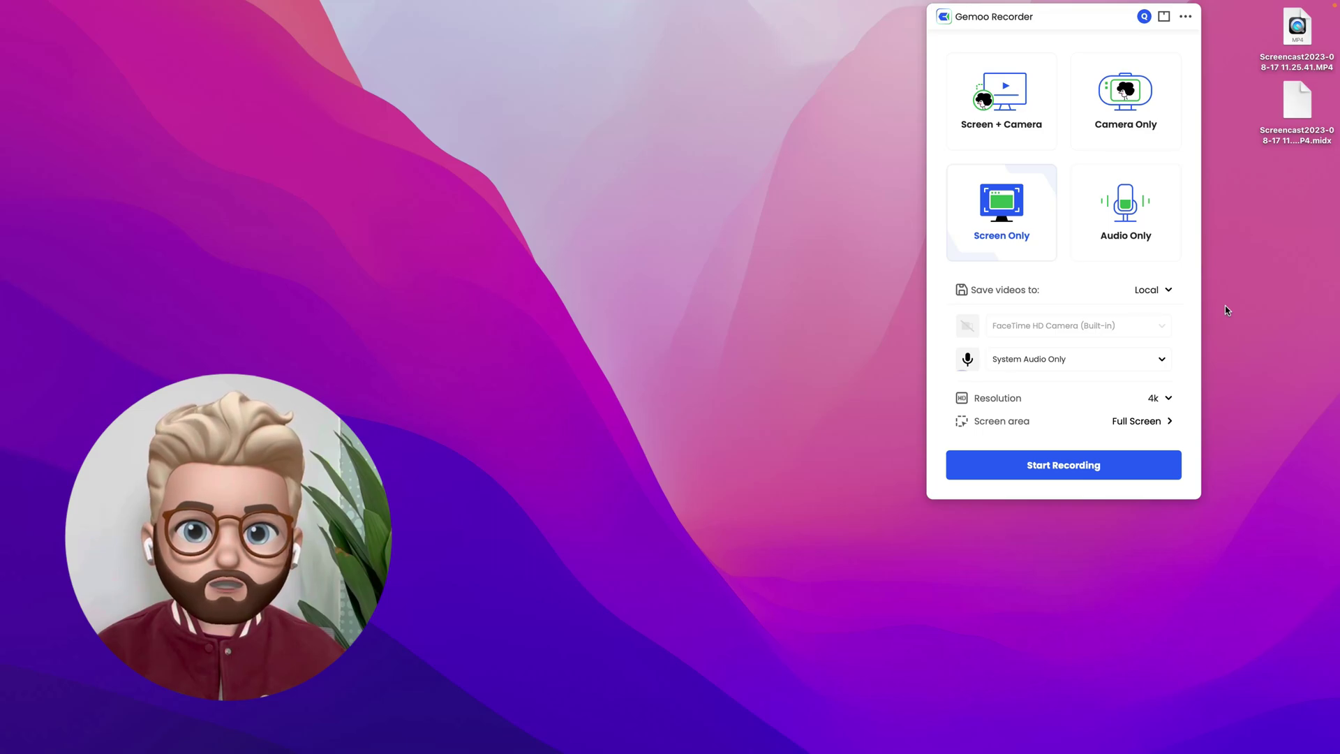
Switch Gemoo's screen area to Custom Size and drag out the rectangle to capture.
click(1169, 421)
click(770, 104)
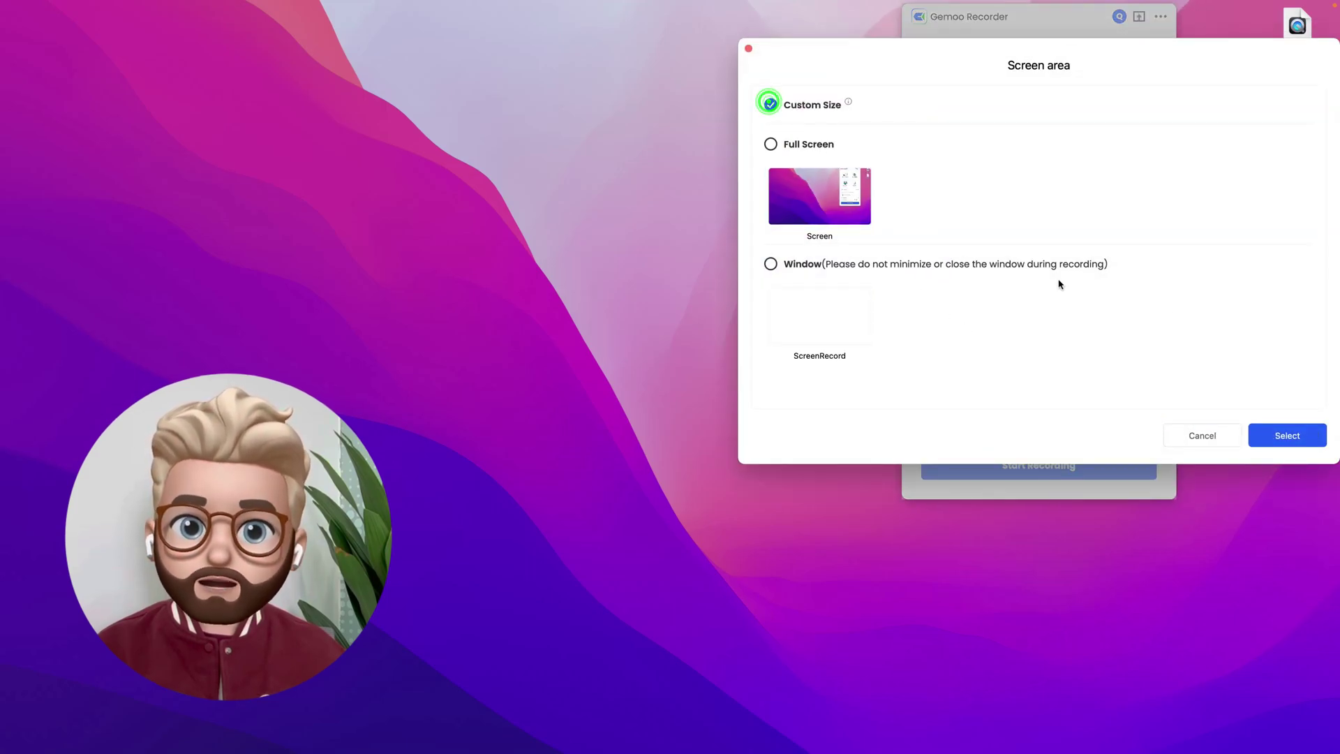
click(1287, 436)
mouse_move(299, 119)
mouse_down()
mouse_move(302, 149)
mouse_move(1044, 592)
mouse_move(886, 438)
mouse_up()
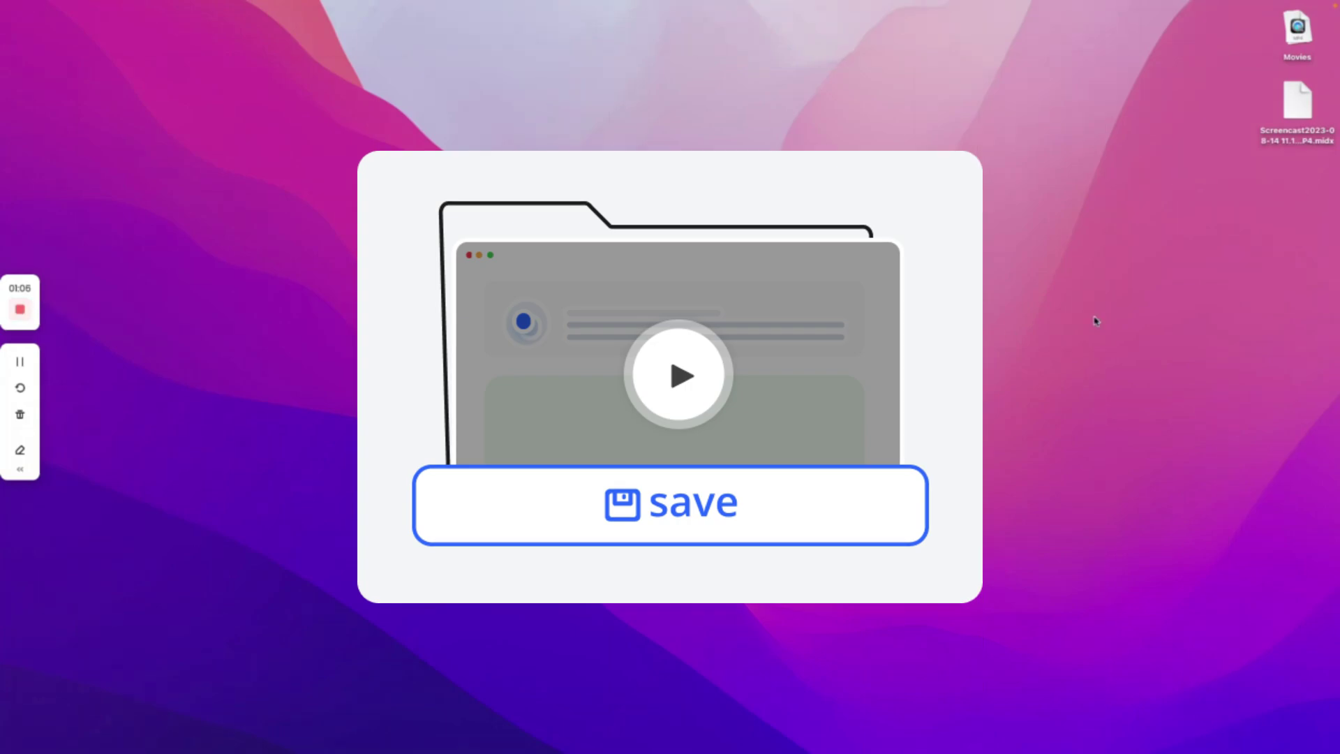
Finish the Gemoo recording from the floating toolbar so it appears in the Library.
click(20, 311)
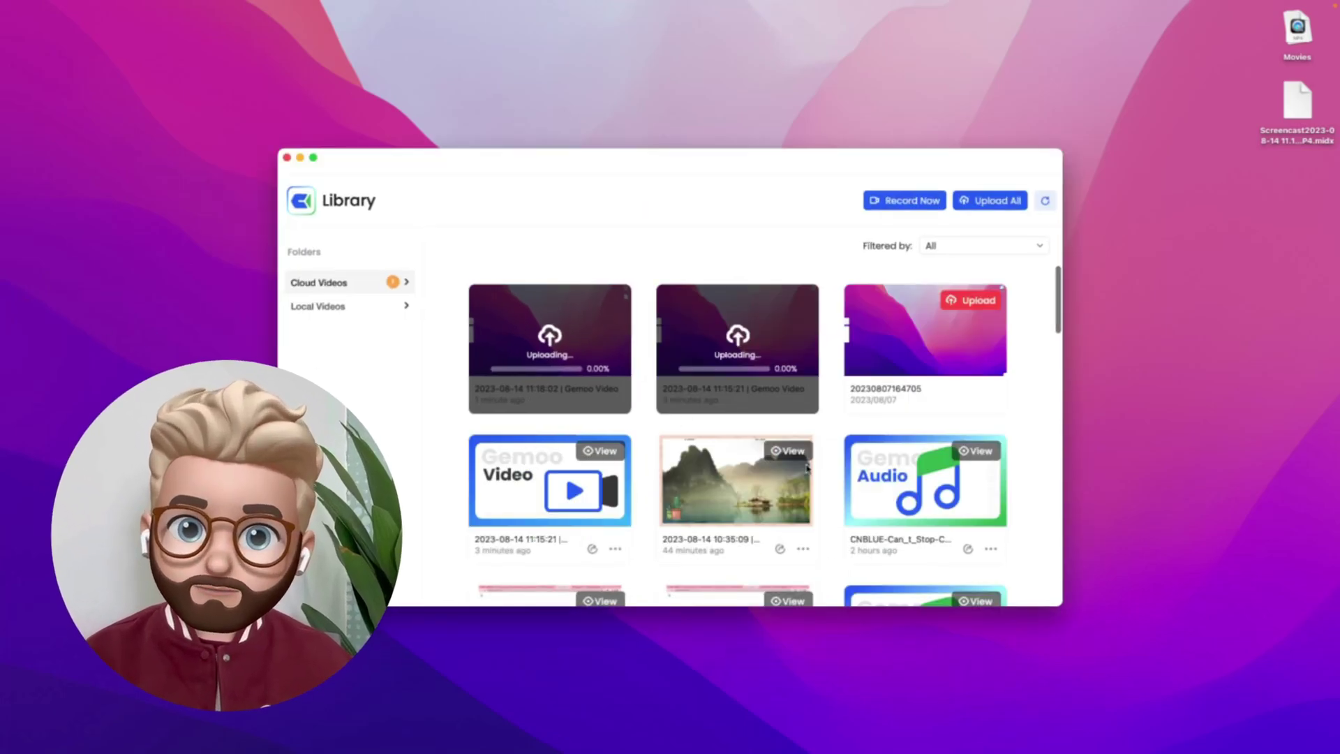